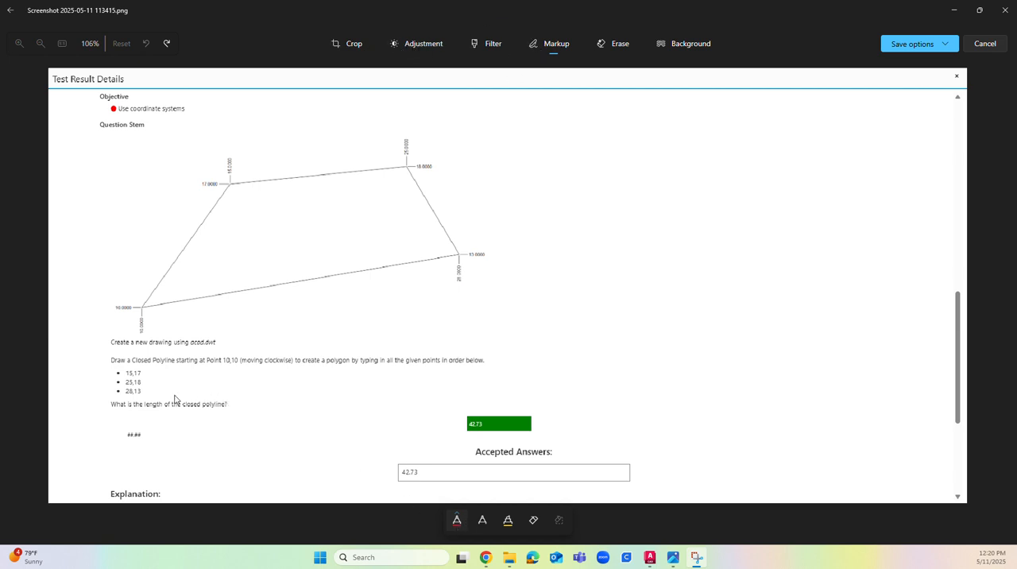
Step: Sketch a pair of axes beside the figure, bracket the three listed points and circle all four polygon corners in red pen
mouse_move(702, 186)
left_mouse_down()
mouse_move(705, 227)
mouse_move(756, 228)
mouse_move(726, 258)
mouse_move(661, 221)
mouse_move(678, 210)
mouse_move(714, 233)
left_mouse_up()
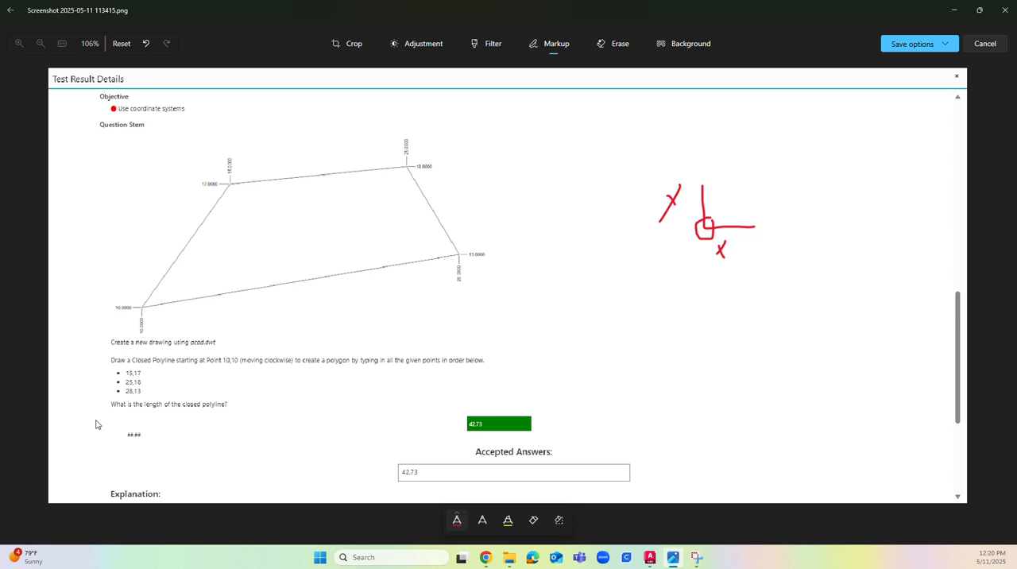
left_click_drag(147, 377, 149, 393)
mouse_move(247, 145)
left_mouse_down()
mouse_move(197, 153)
mouse_move(217, 215)
mouse_move(253, 159)
mouse_move(249, 144)
left_mouse_up()
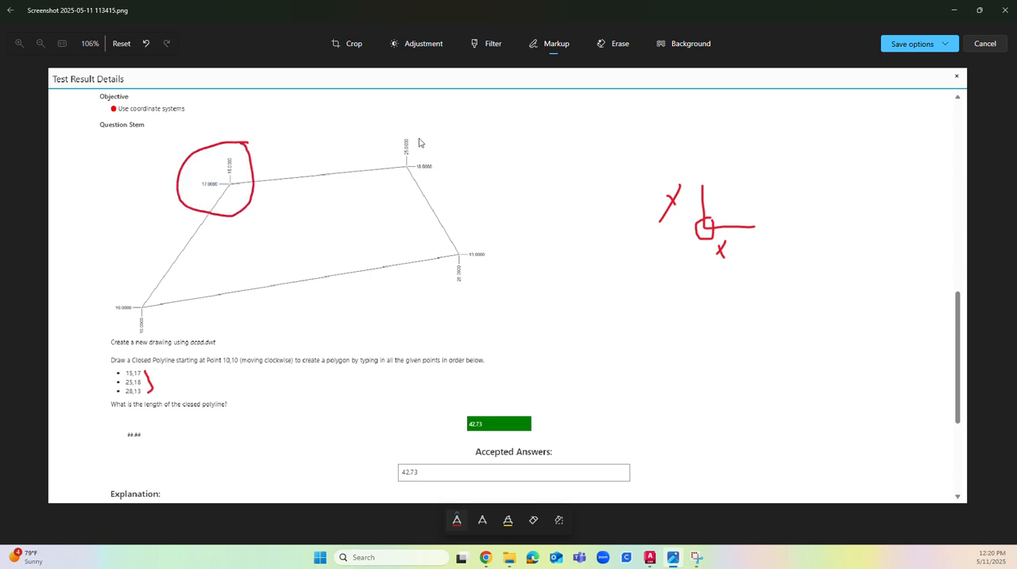
mouse_move(414, 123)
left_mouse_down()
mouse_move(391, 129)
mouse_move(442, 211)
mouse_move(403, 128)
left_mouse_up()
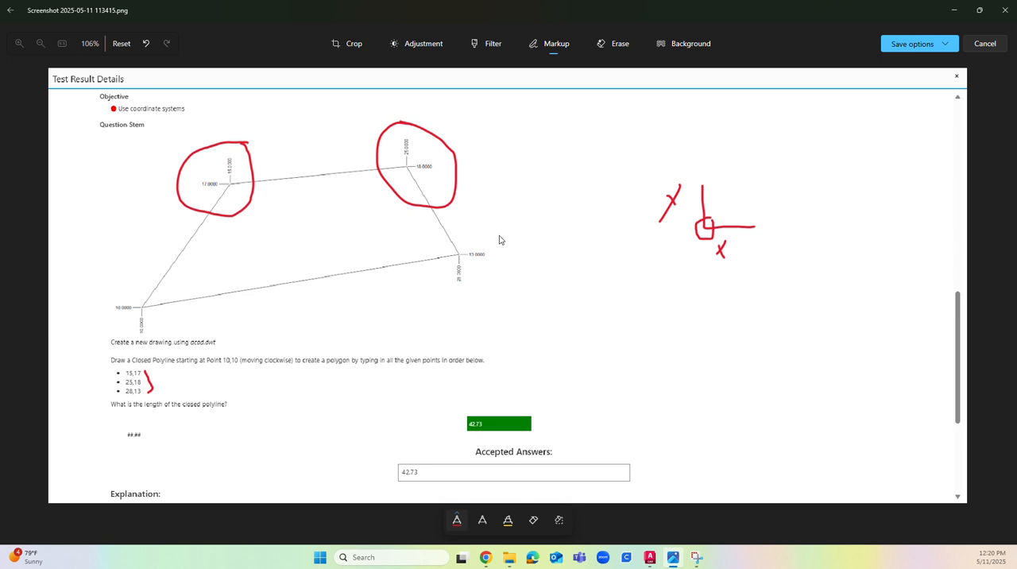
mouse_move(497, 236)
left_mouse_down()
mouse_move(445, 250)
mouse_move(483, 316)
mouse_move(520, 263)
mouse_move(464, 234)
left_mouse_up()
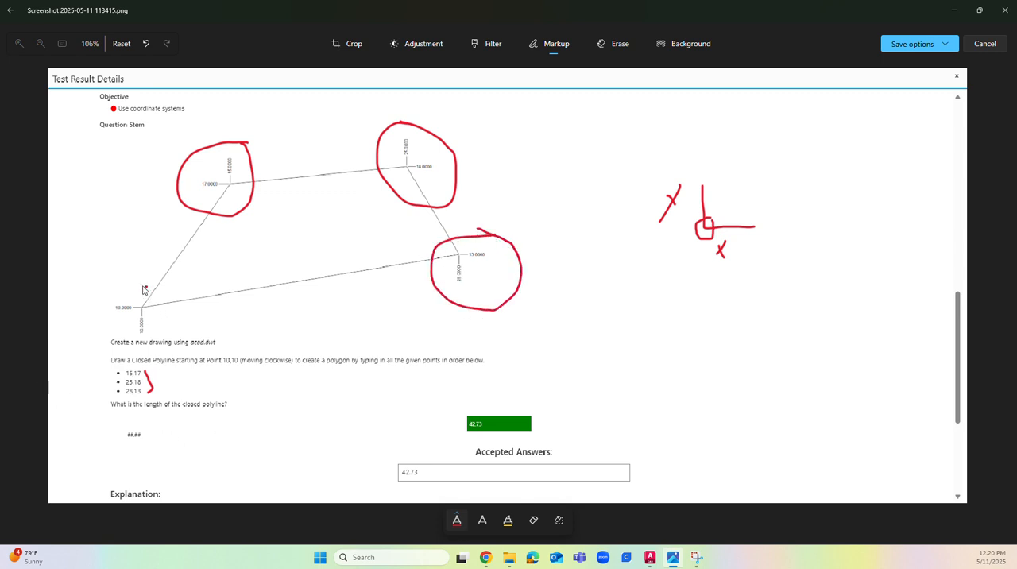
mouse_move(145, 290)
left_mouse_down()
mouse_move(108, 319)
mouse_move(148, 340)
mouse_move(144, 298)
left_mouse_up()
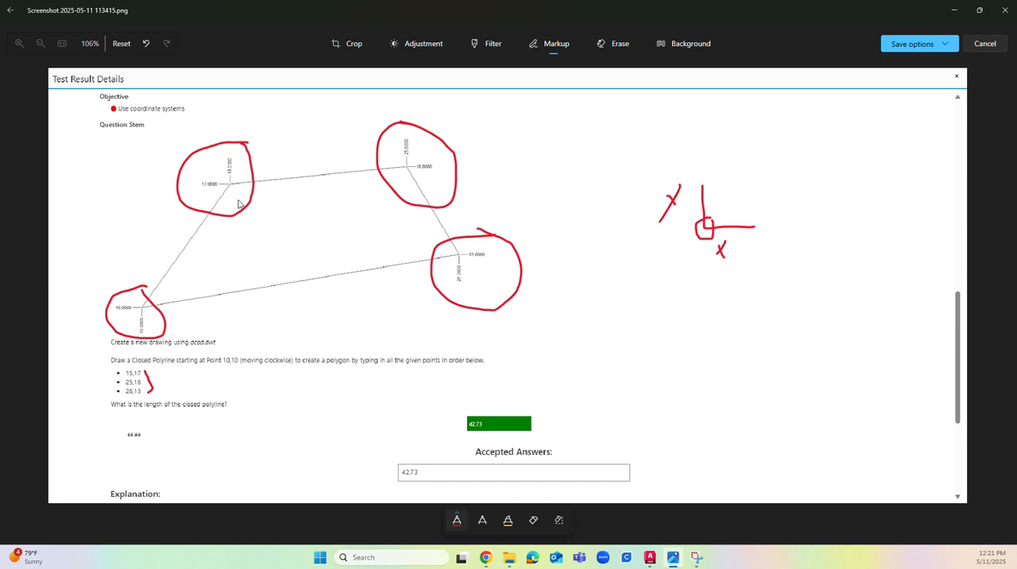
Step: Underline the horizontal axis label and write an underlined "x, y" below the axes sketch in red pen
left_click_drag(709, 261, 750, 263)
mouse_move(707, 357)
left_mouse_down()
mouse_move(692, 394)
mouse_move(703, 368)
mouse_move(734, 379)
left_mouse_up()
mouse_move(773, 336)
left_mouse_down()
mouse_move(779, 365)
mouse_move(756, 392)
left_mouse_up()
left_click_drag(705, 441, 820, 403)
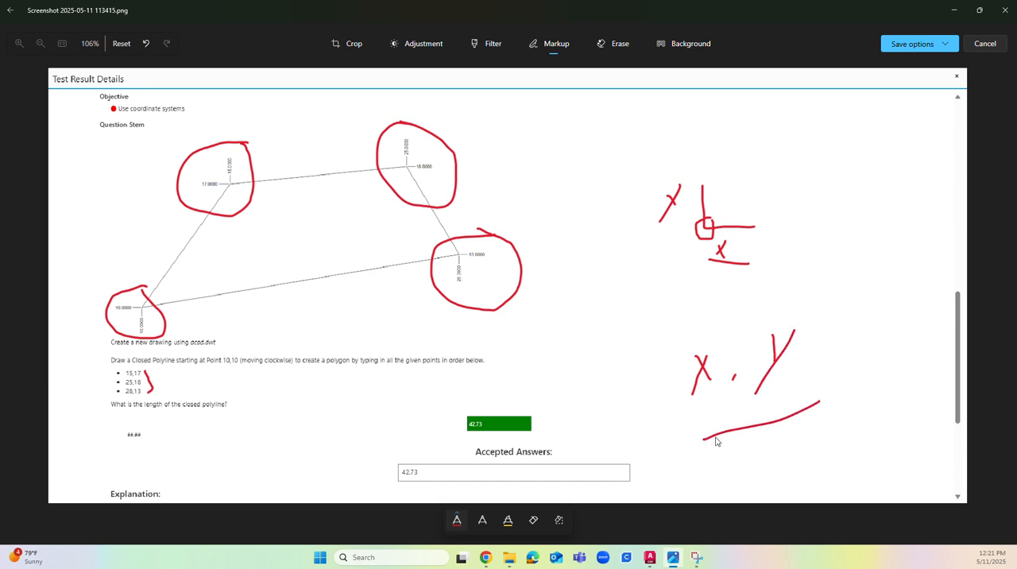
left_click_drag(740, 430, 797, 408)
Step: Undo all the red pen marks on the screenshot
key("ctrl+z")
key("ctrl+z")
key("ctrl+z")
key("ctrl+z")
key("ctrl+z")
key("ctrl+z")
key("ctrl+z")
key("ctrl+z")
key("ctrl+z")
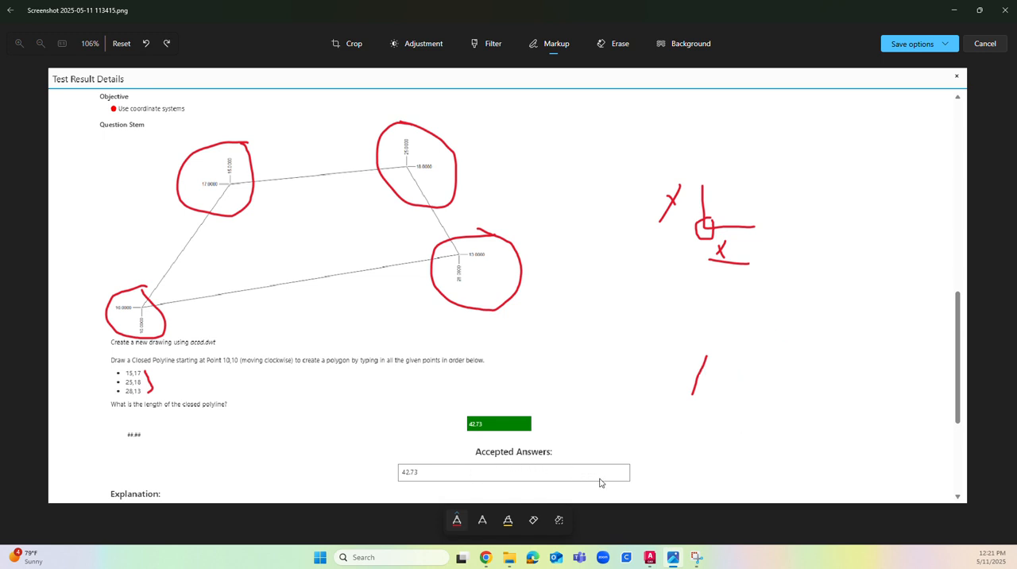
key("ctrl+z")
key("ctrl+z")
key("ctrl+z")
key("ctrl+z")
key("ctrl+z")
key("ctrl+z")
key("ctrl+z")
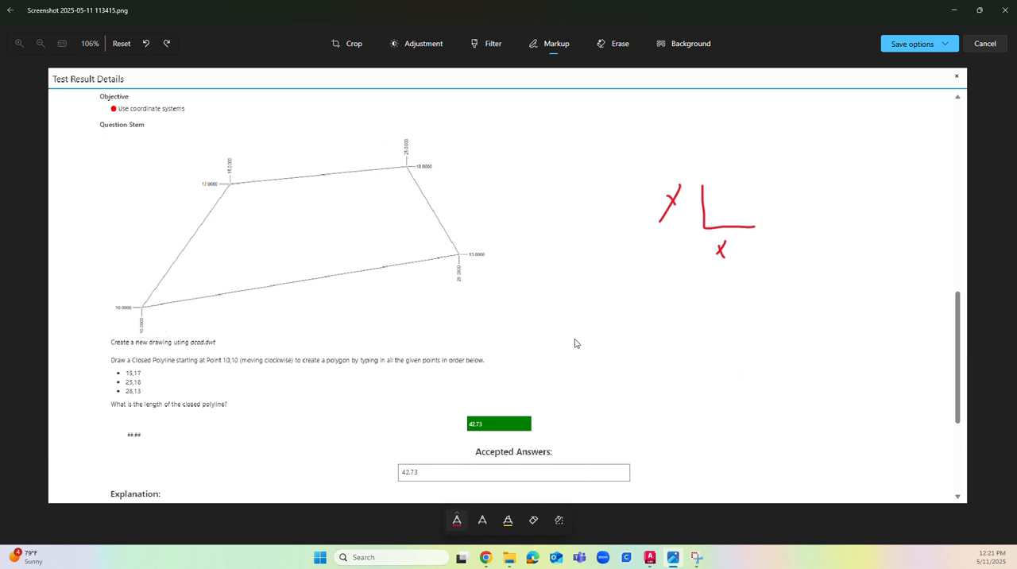
key("ctrl+z")
key("ctrl+z")
Step: Exit the image editing mode, place the exercise screenshot side by side with AutoCAD and enlarge the question text
left_click(985, 43)
key("super+Left")
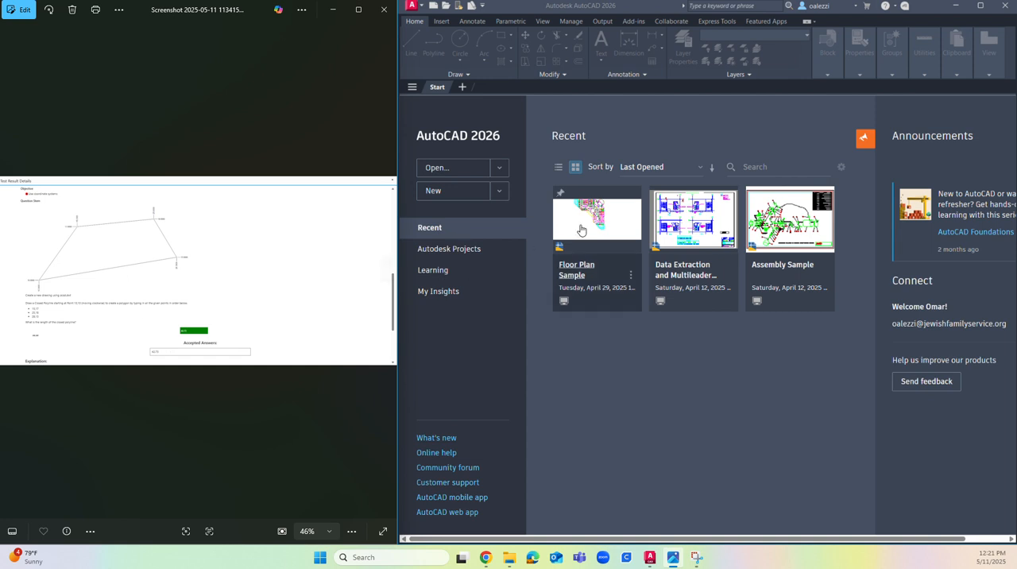
scroll(36, 316, "up", 5)
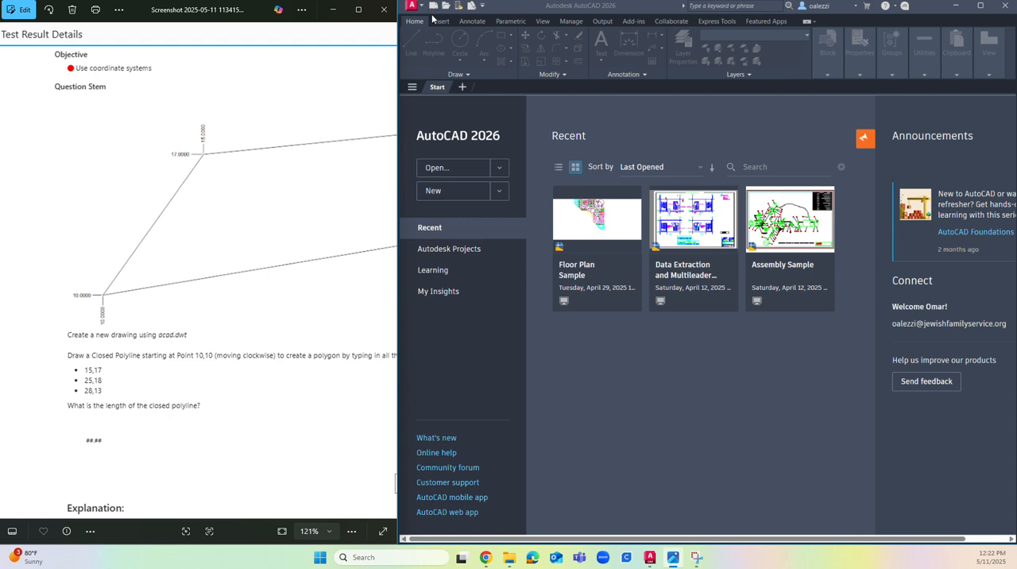
Step: Create a new drawing from the acad.dwt template and close the Properties palette
left_click(461, 191)
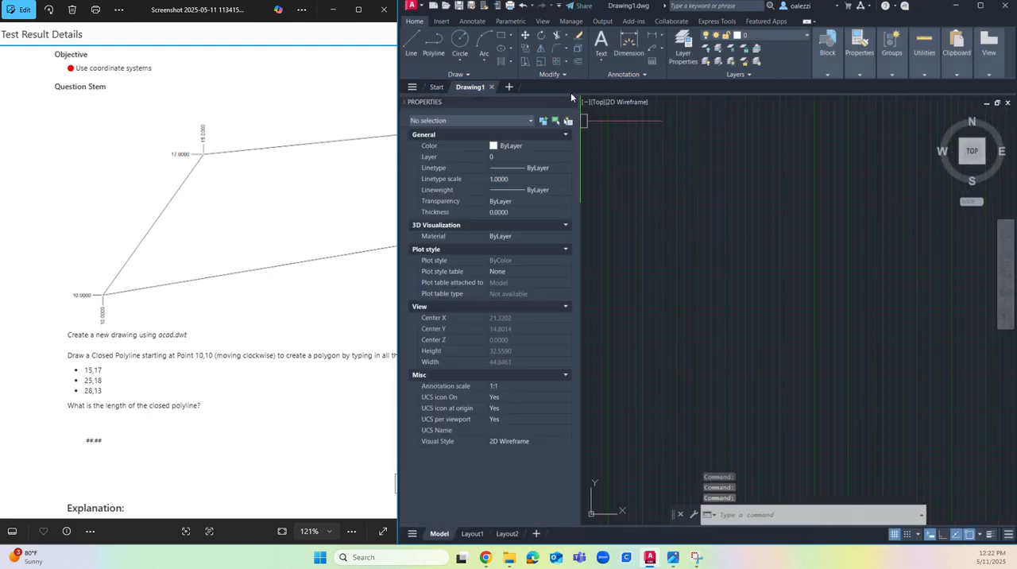
left_click(570, 103)
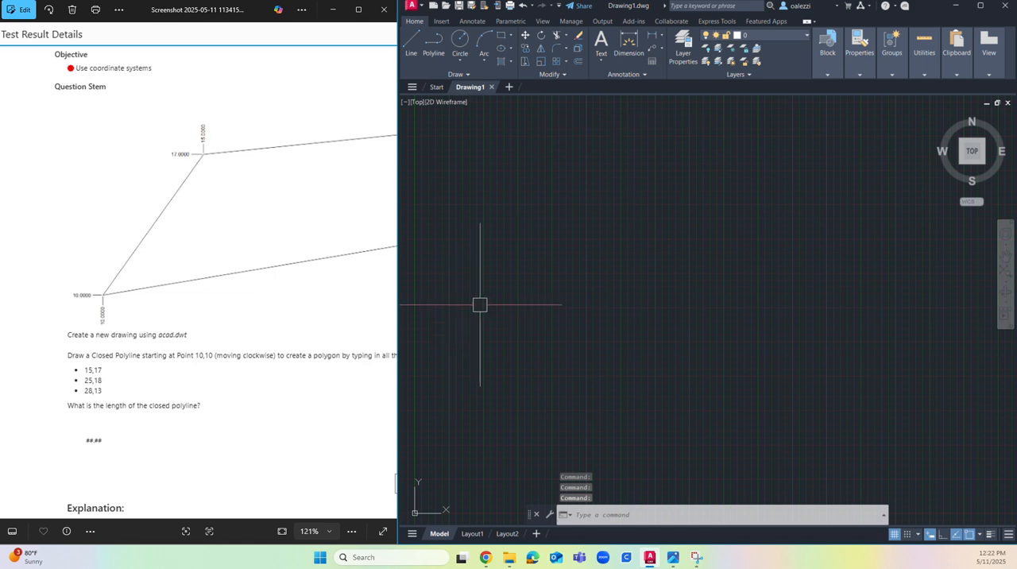
mouse_move(552, 427)
middle_mouse_down()
mouse_move(704, 215)
mouse_move(505, 284)
mouse_move(800, 224)
middle_mouse_up()
middle_click_drag(733, 252, 572, 336)
middle_click_drag(585, 268, 580, 275)
middle_click_drag(559, 299, 579, 328)
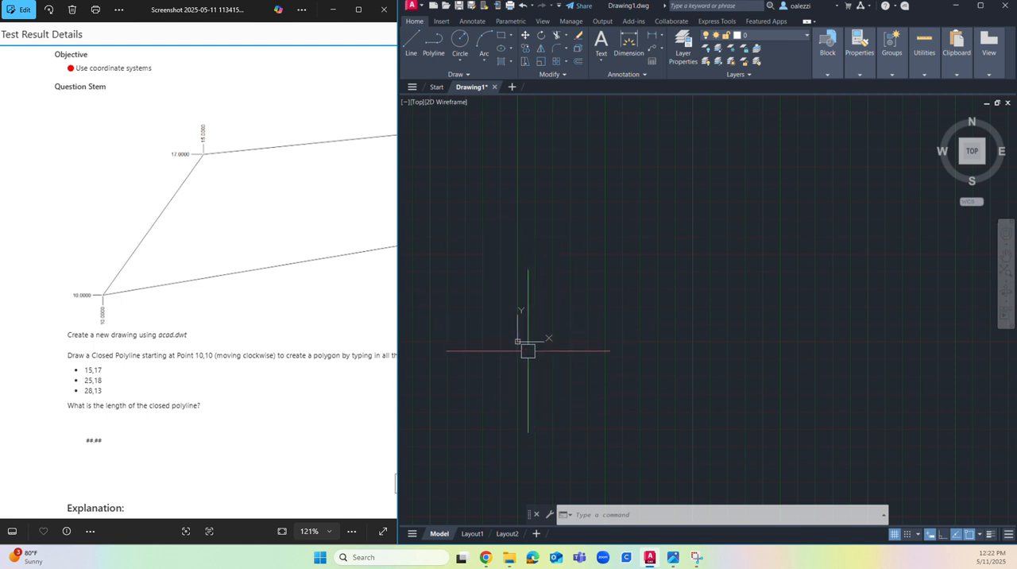
key("ctrl")
key("ctrl")
key("ctrl")
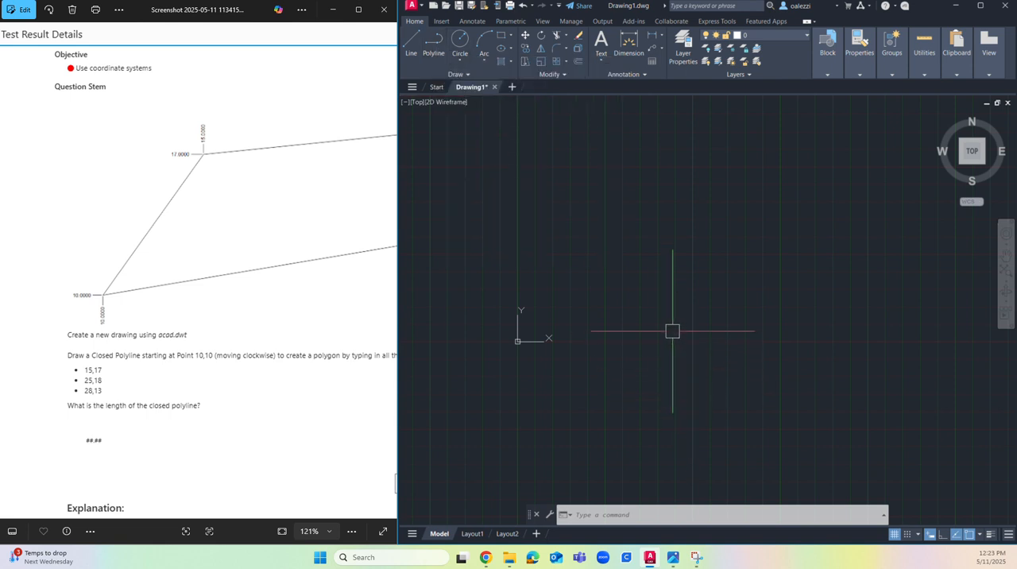
Step: Start a polyline at the coordinate point 10,10
type("pl")
key("Return")
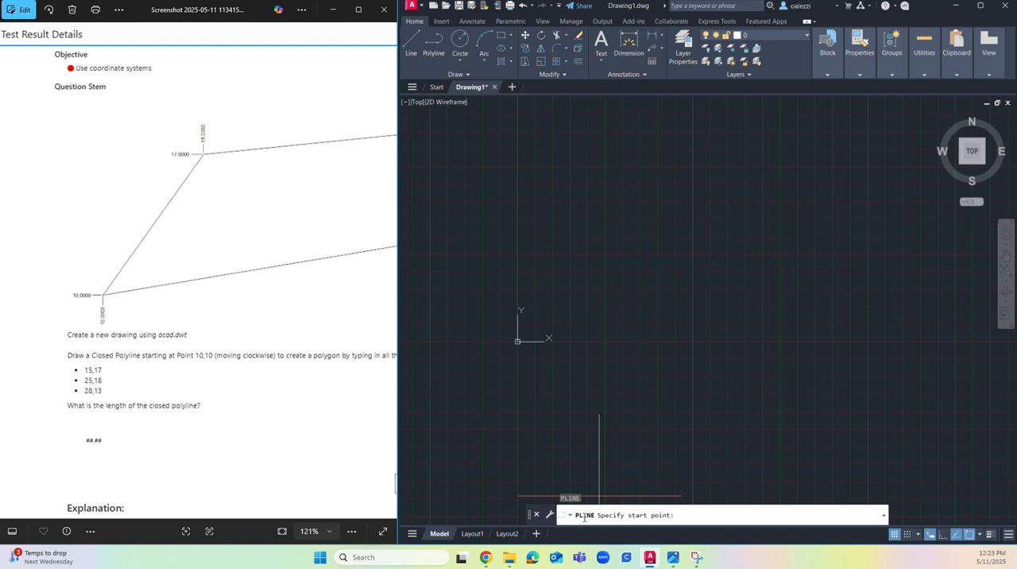
left_click(446, 15)
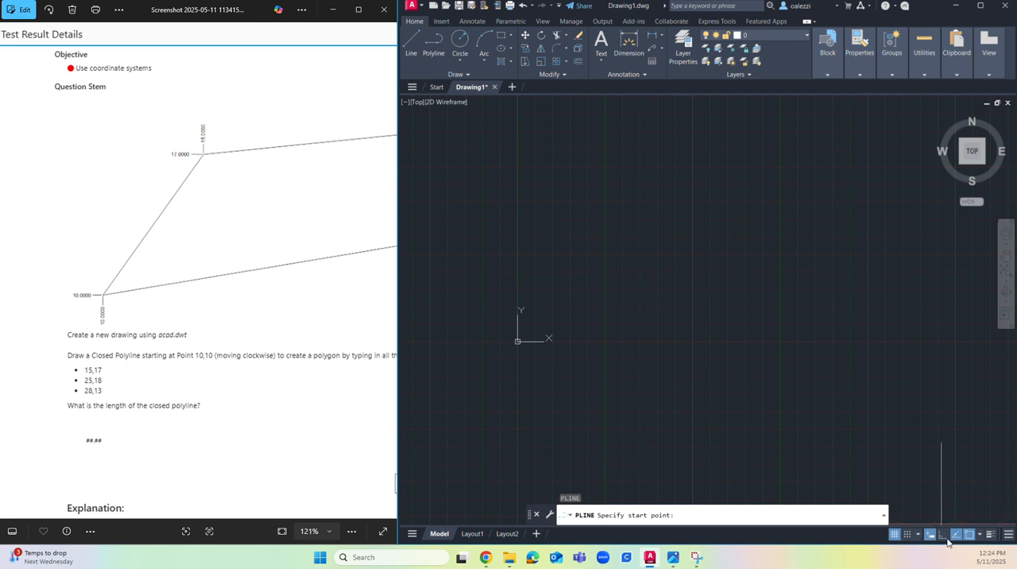
left_click(1011, 539)
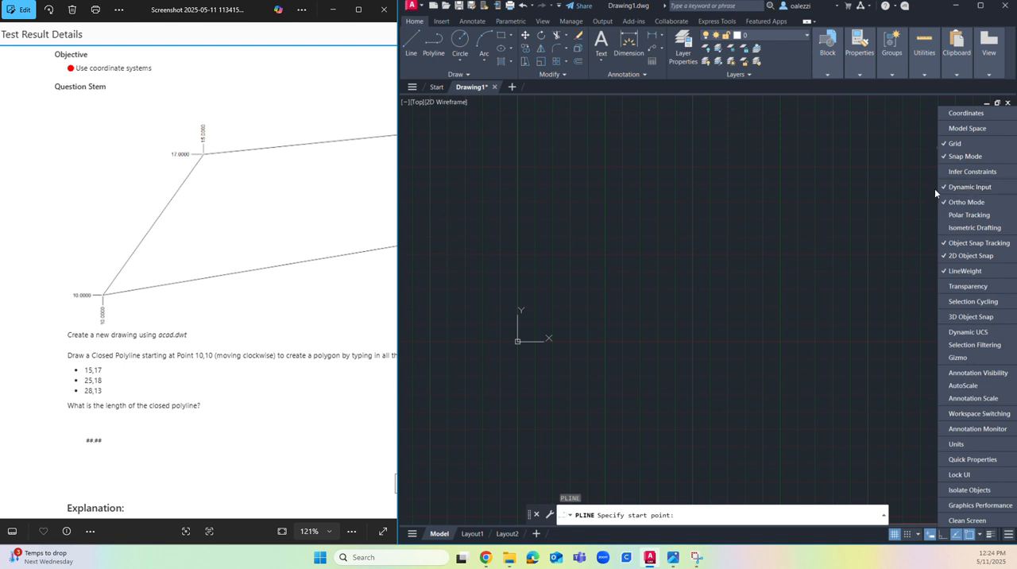
left_click(855, 230)
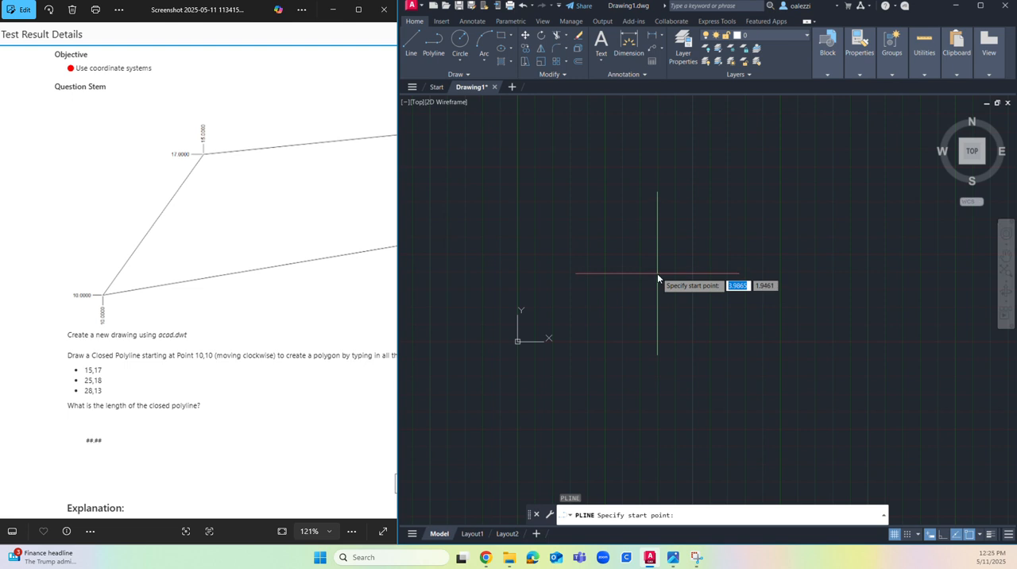
type("10")
key("Tab")
type("10")
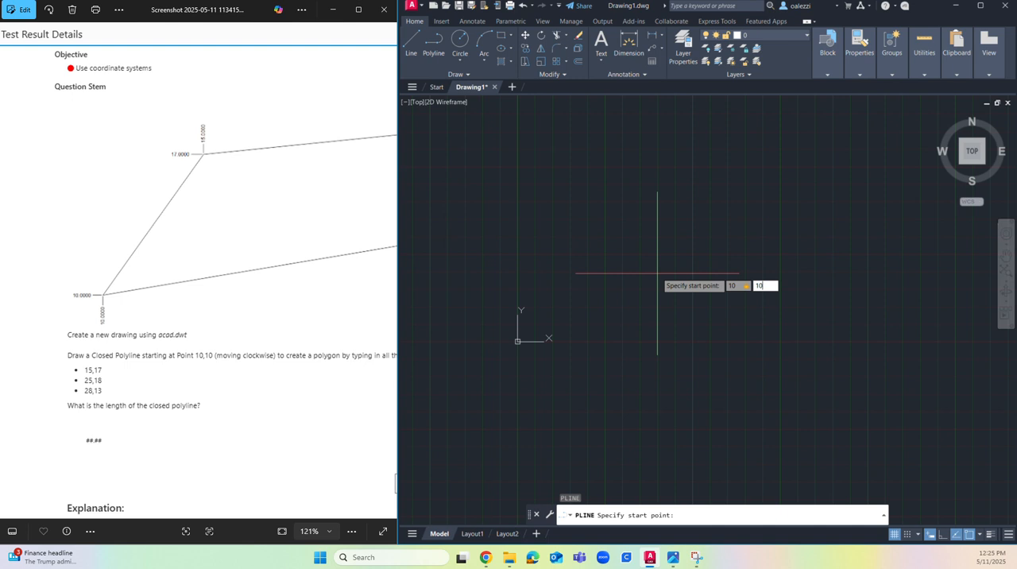
key("BackSpace")
key("BackSpace")
type("10")
key("Return")
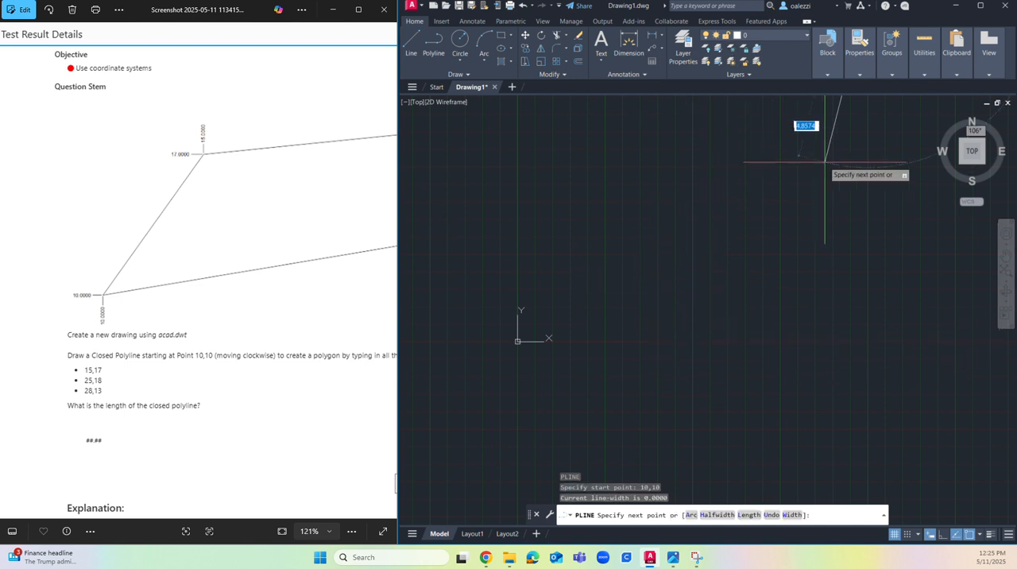
Step: Add the polyline's second point at 15,17 with Ortho mode off
middle_click_drag(826, 172, 610, 311)
scroll(674, 202, "down", 2)
scroll(702, 193, "down", 2)
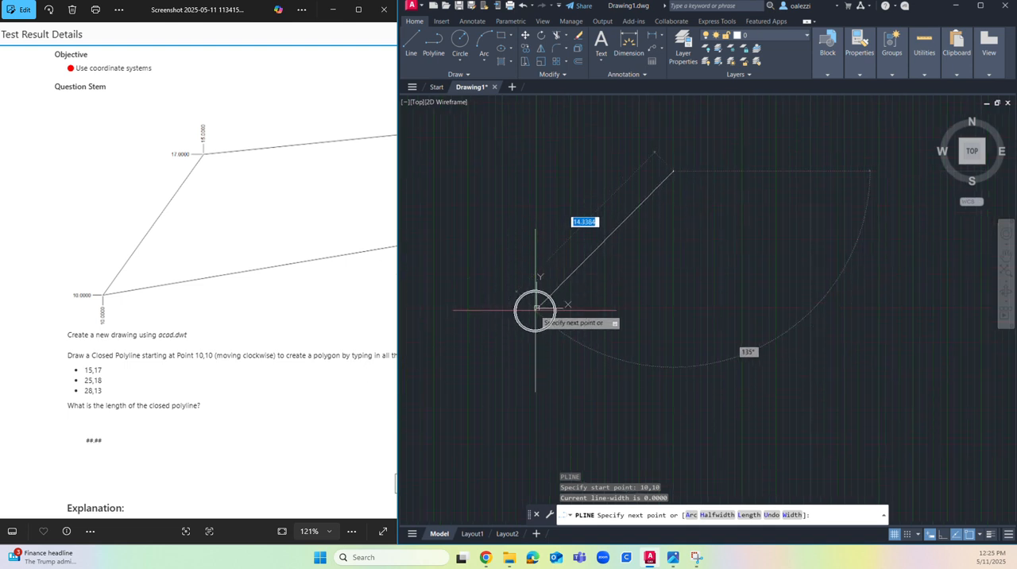
middle_click_drag(741, 203, 627, 279)
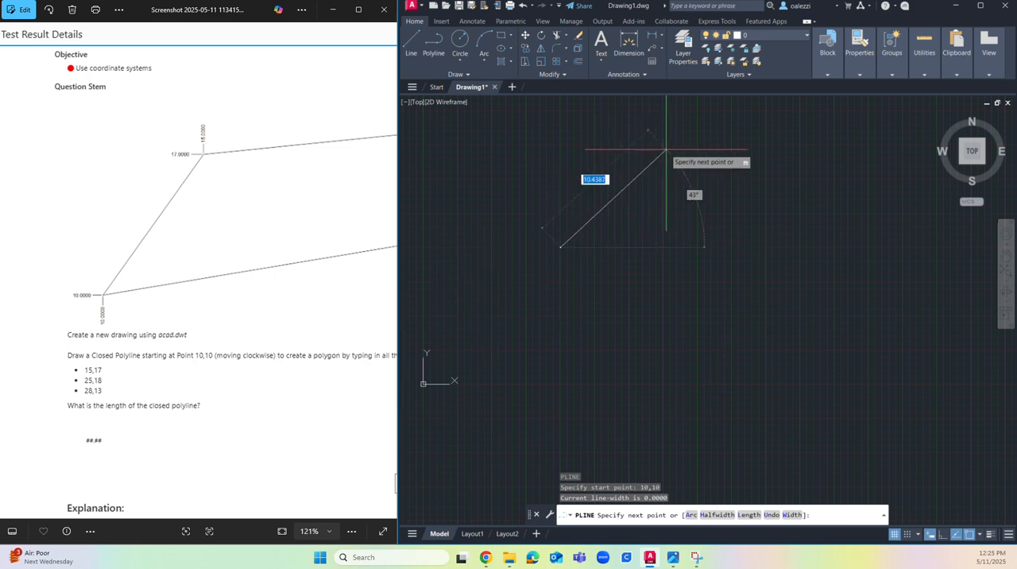
left_click(946, 535)
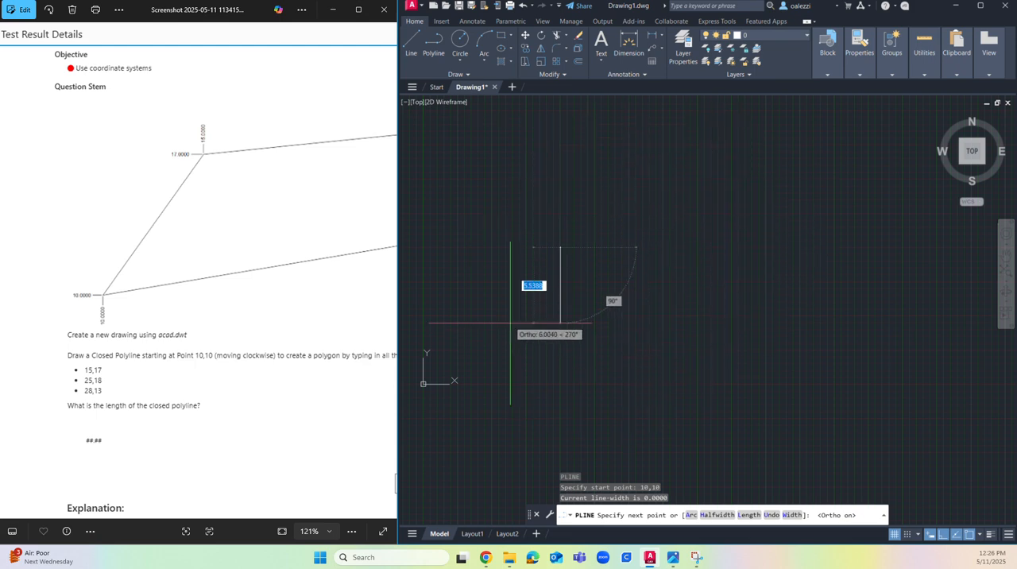
left_click(943, 536)
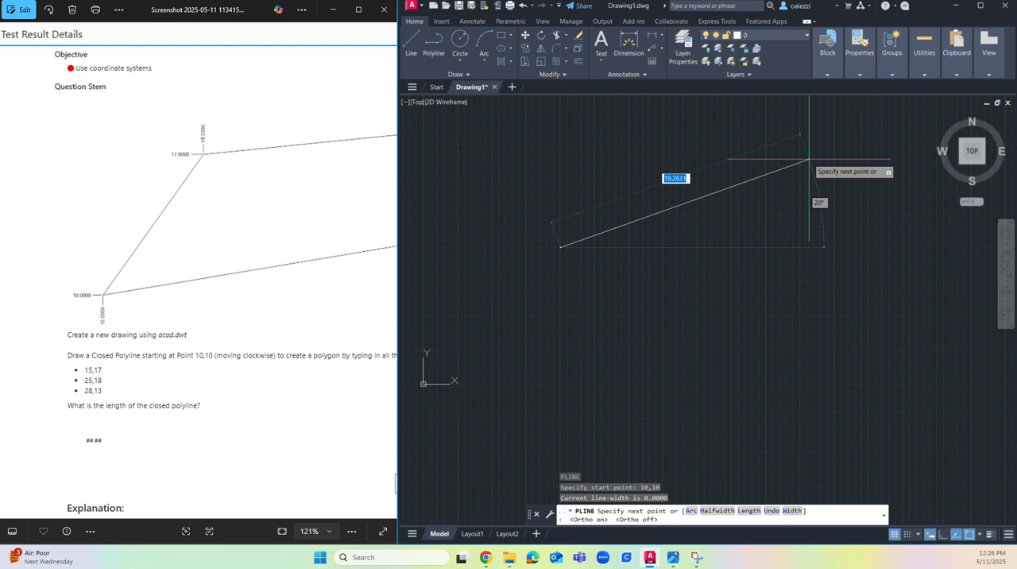
key("BackSpace")
type("15")
key("Tab")
type("1")
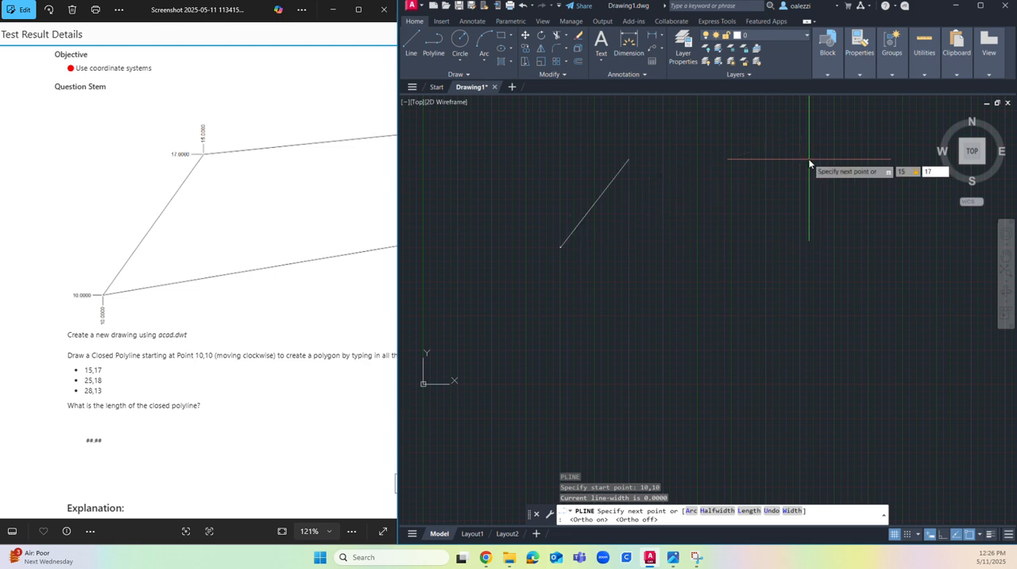
type("7")
key("Return")
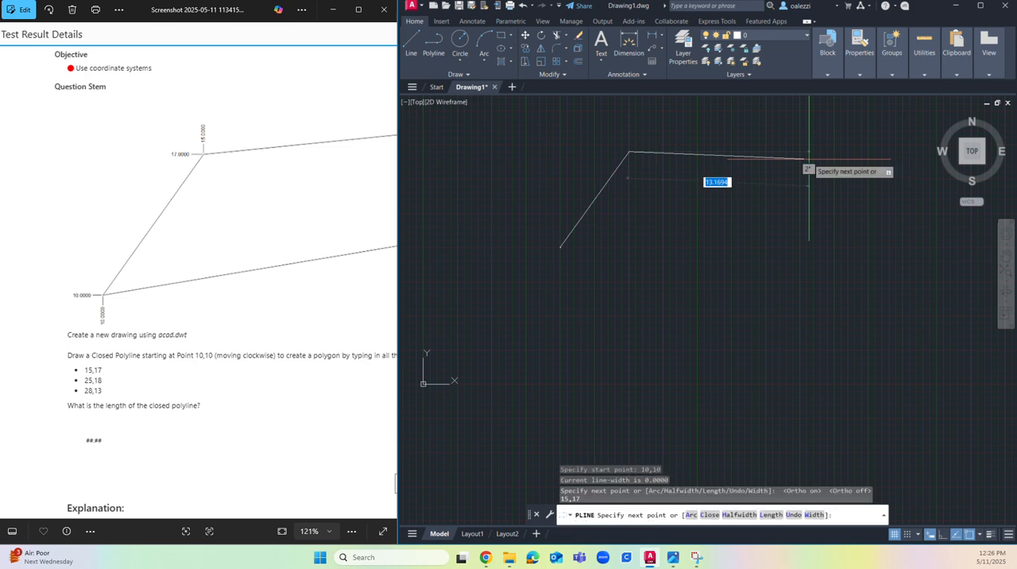
Step: Continue the polyline through the points 25,18 and 28,13
type("25")
key("Tab")
type("18")
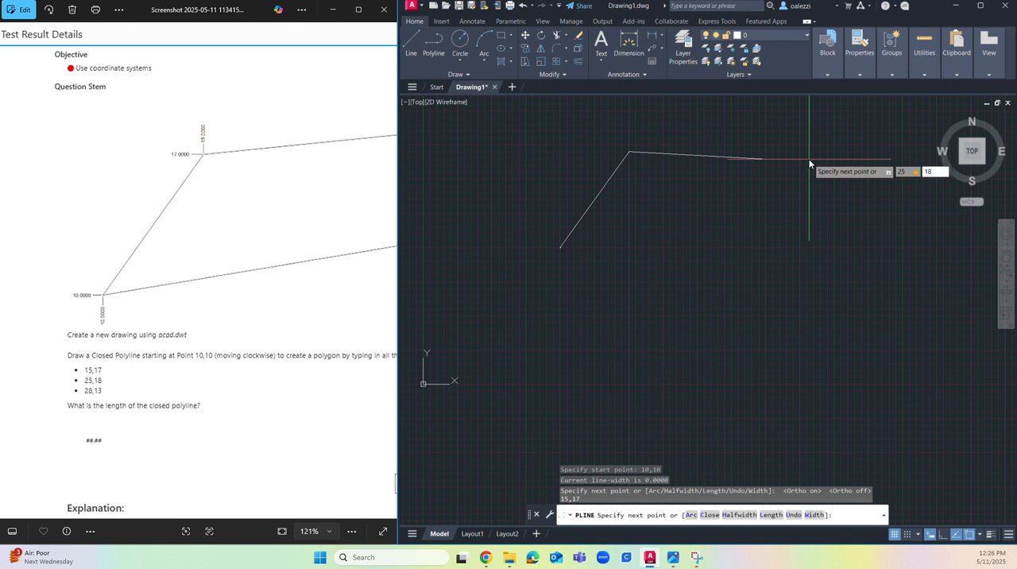
key("Return")
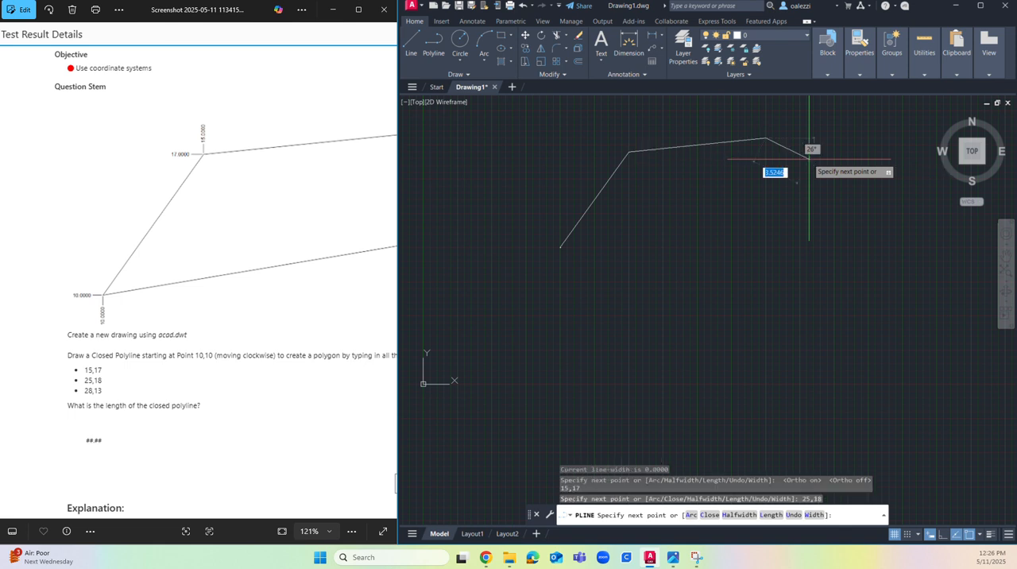
type("28")
key("Tab")
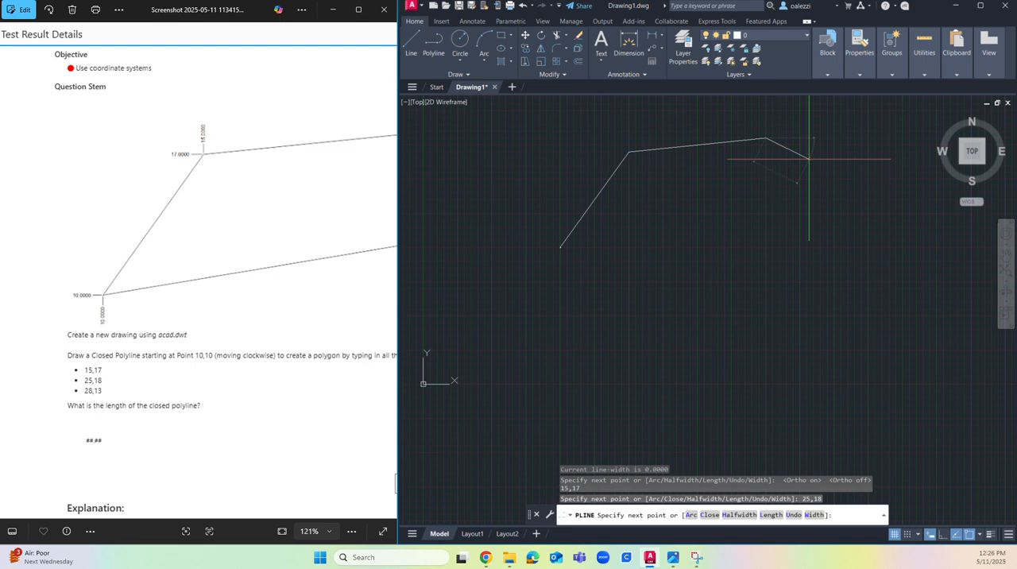
type("1")
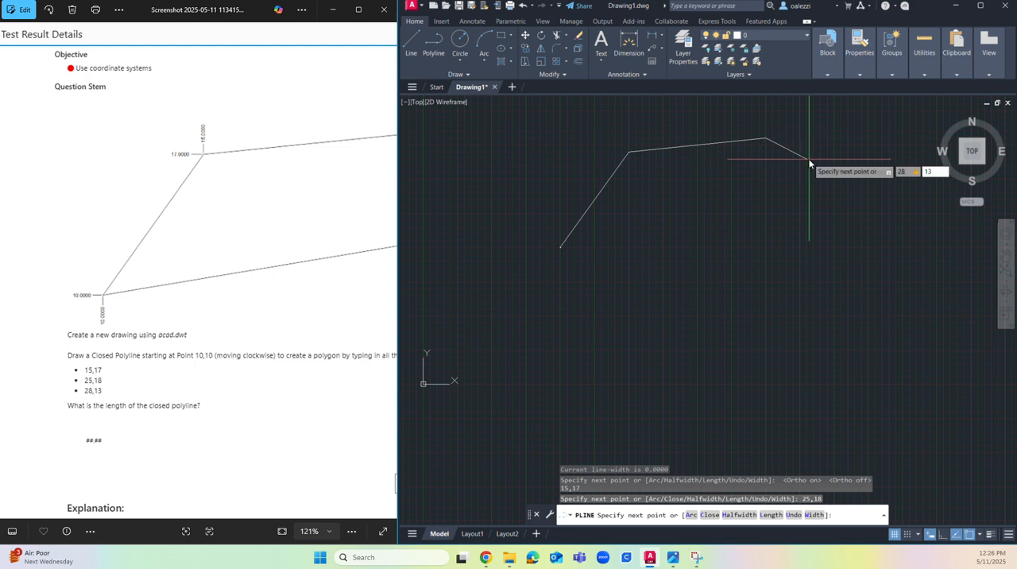
type("3")
key("Return")
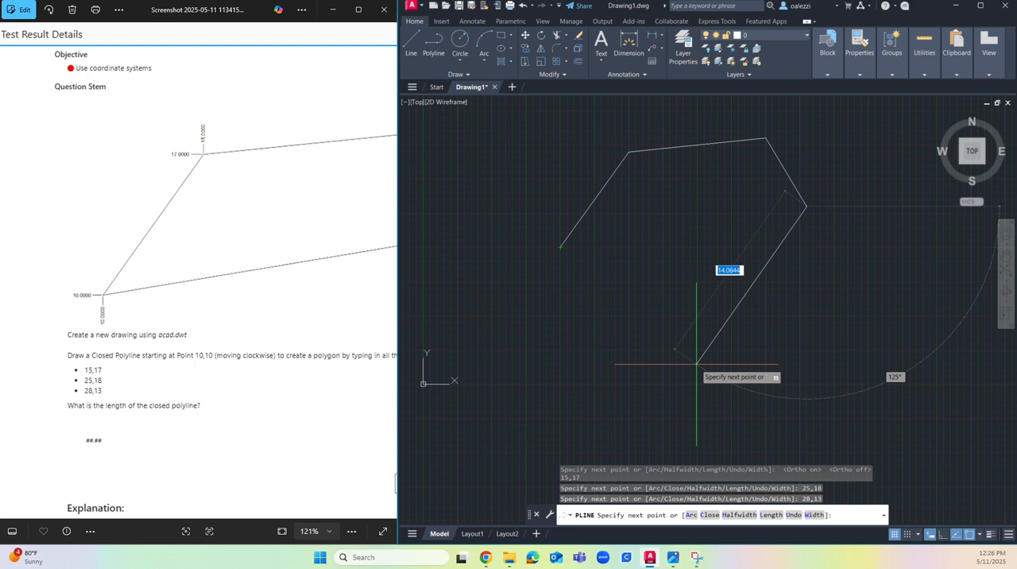
Step: Draw the last polyline segment back to the start point 10,10 and end the command
type("10")
key("Tab")
type("10")
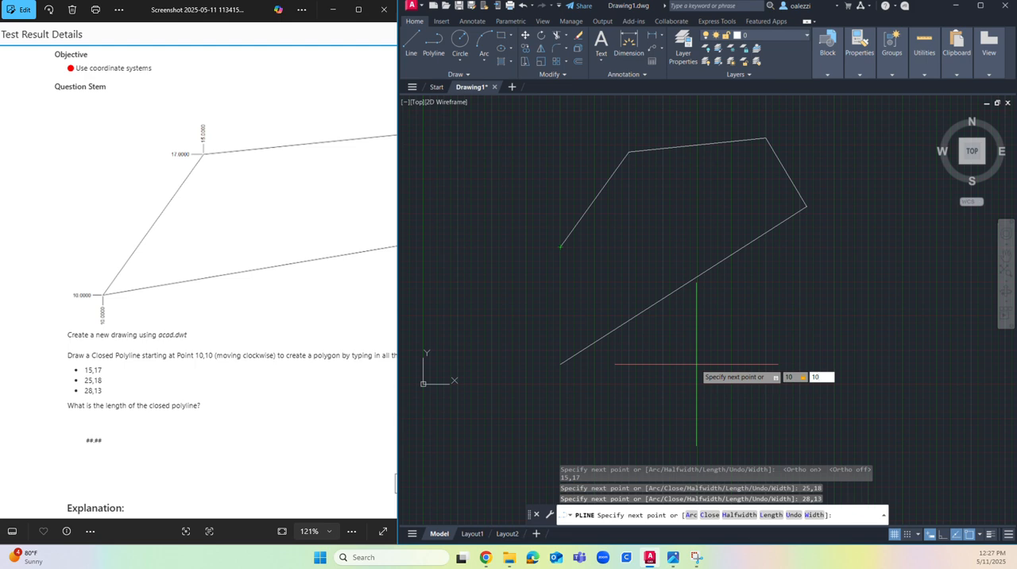
key("Return")
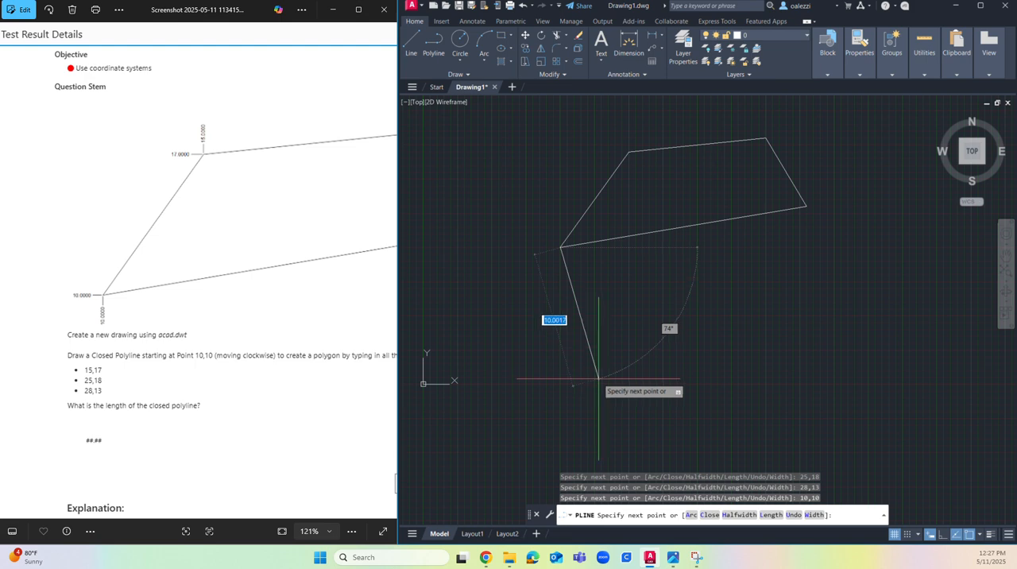
right_click(602, 379)
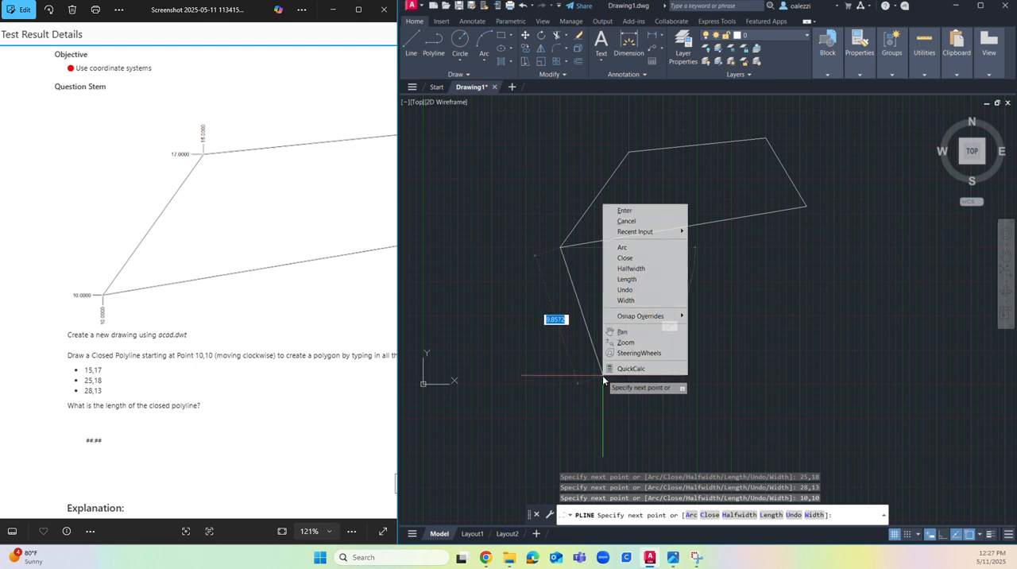
left_click(657, 221)
Step: Select the whole closed polyline with a crossing window and enlarge the AutoCAD window to full screen
left_click(814, 116)
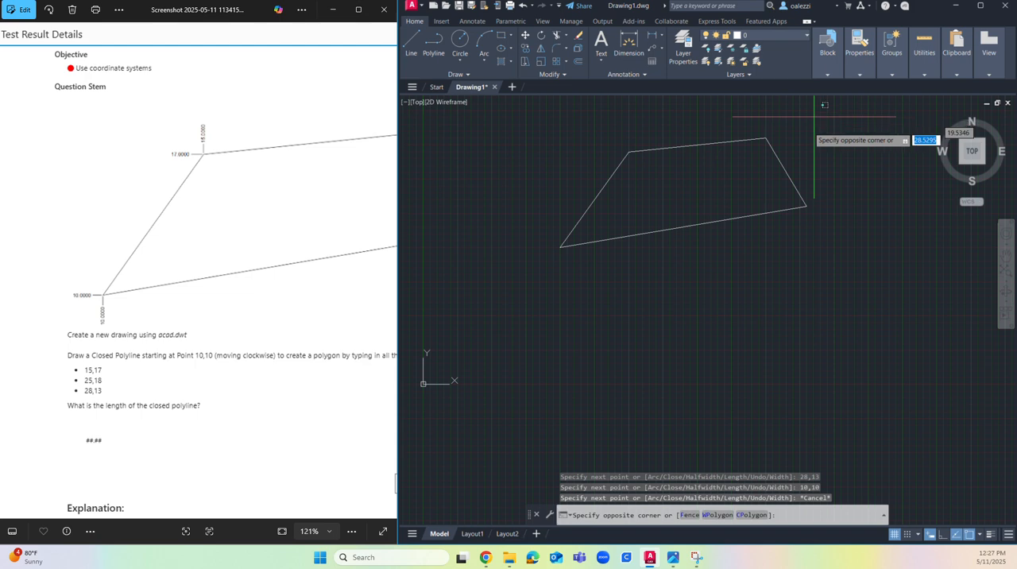
left_click(531, 287)
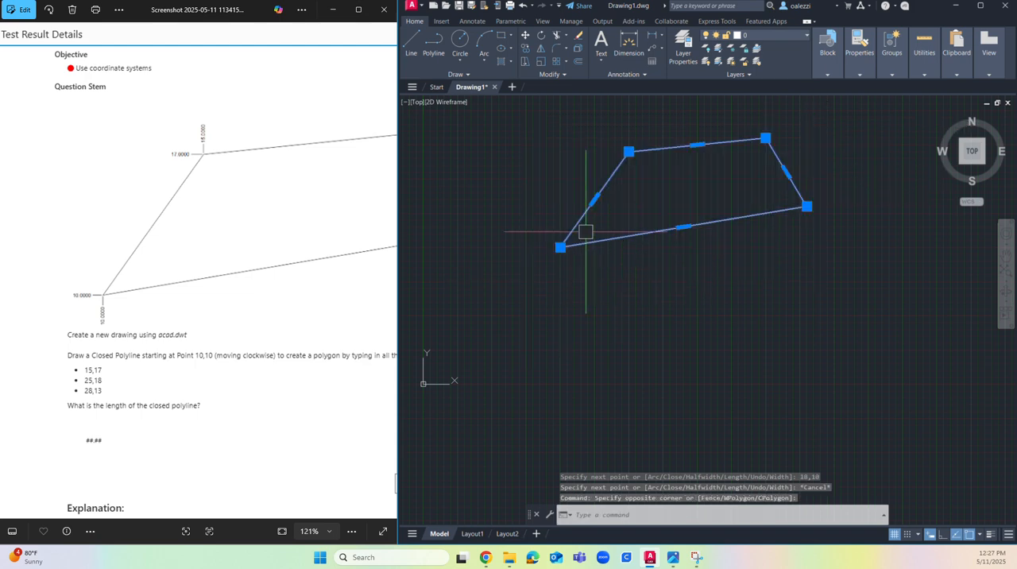
left_click(351, 229)
key("Right")
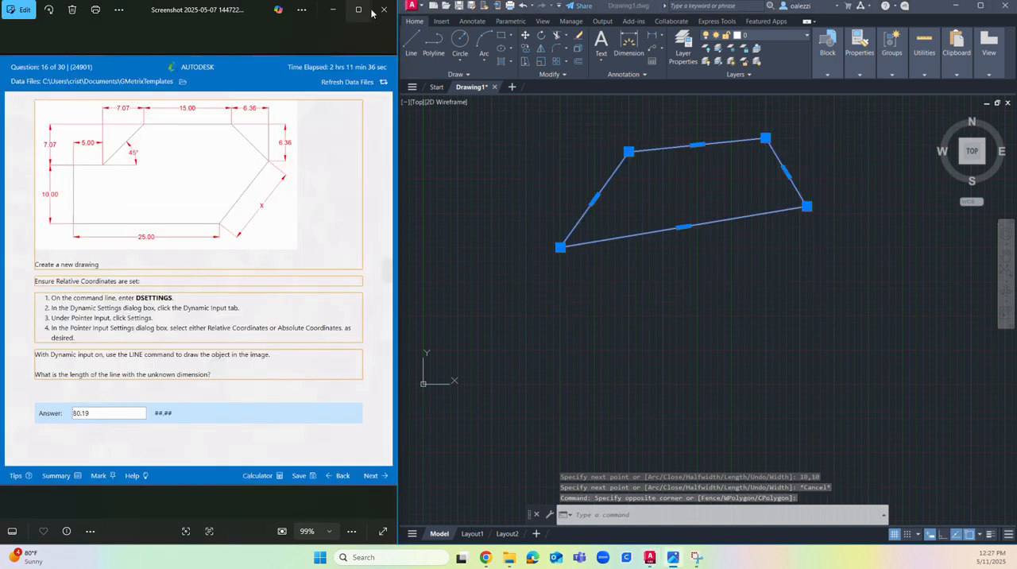
left_click(976, 6)
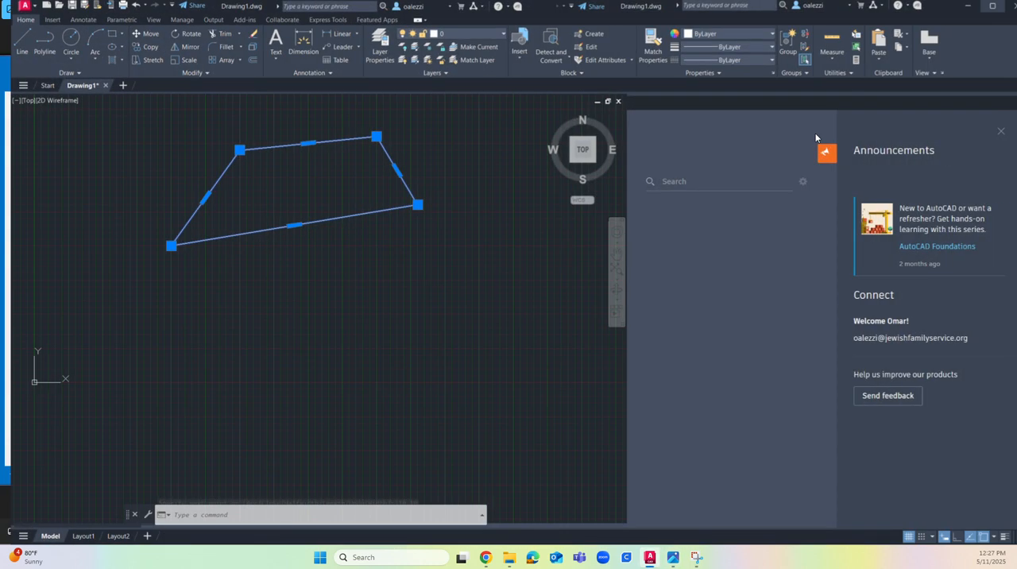
Step: Open the full properties of the selected polyline to read its length
scroll(475, 207, "up", 5)
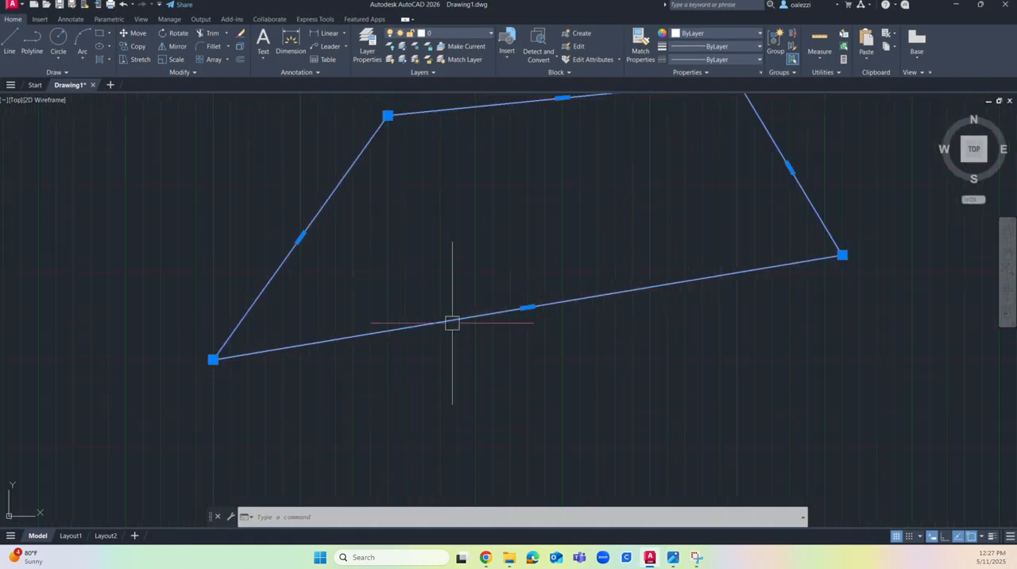
right_click(451, 323)
left_click(489, 479)
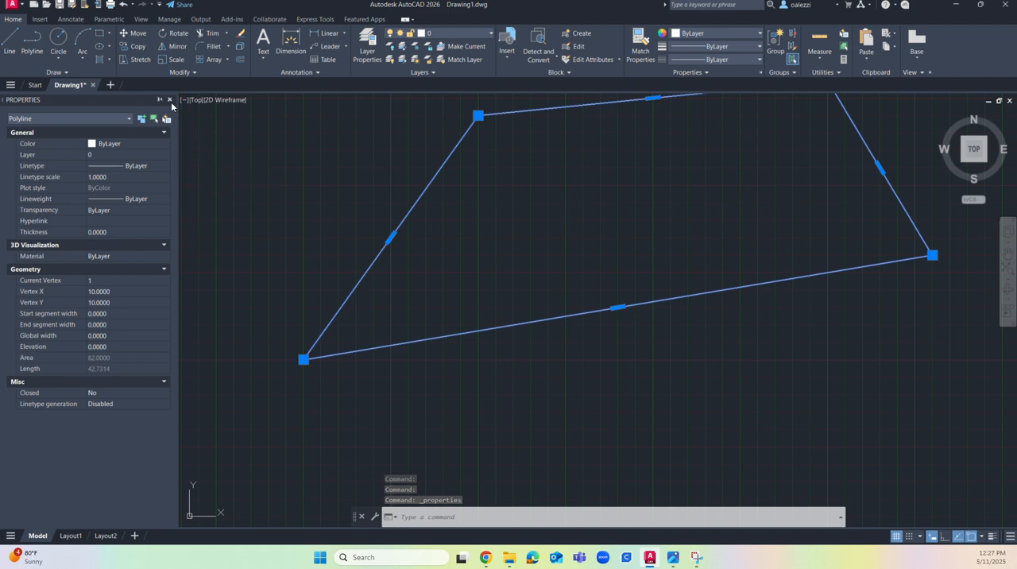
Step: Close the polyline's properties and clear the selection
left_click(170, 100)
left_click(375, 226)
key("Escape")
key("Escape")
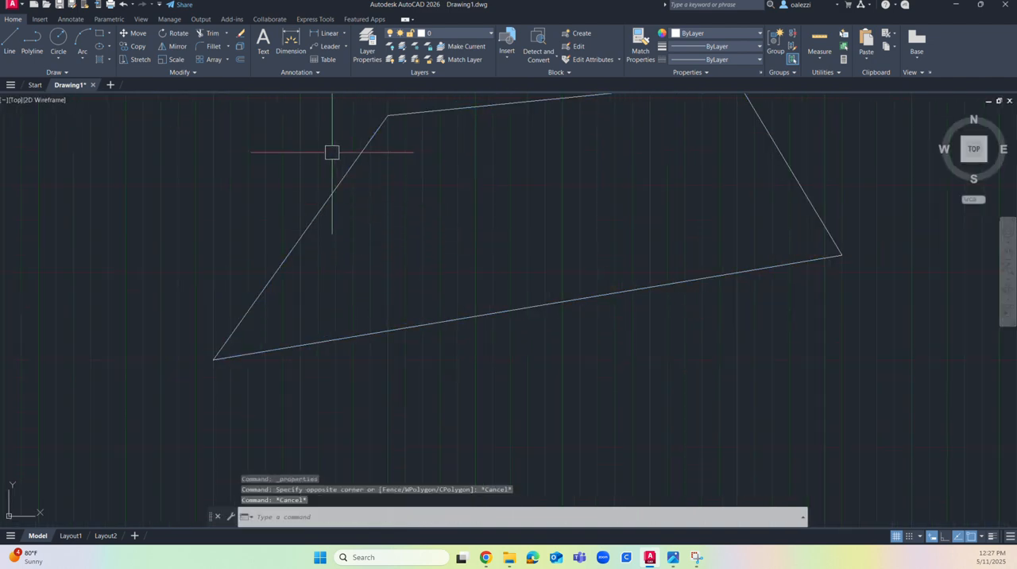
Step: Select the polyline by its upper edge and reopen its properties to check the length
middle_click_drag(431, 230, 381, 302)
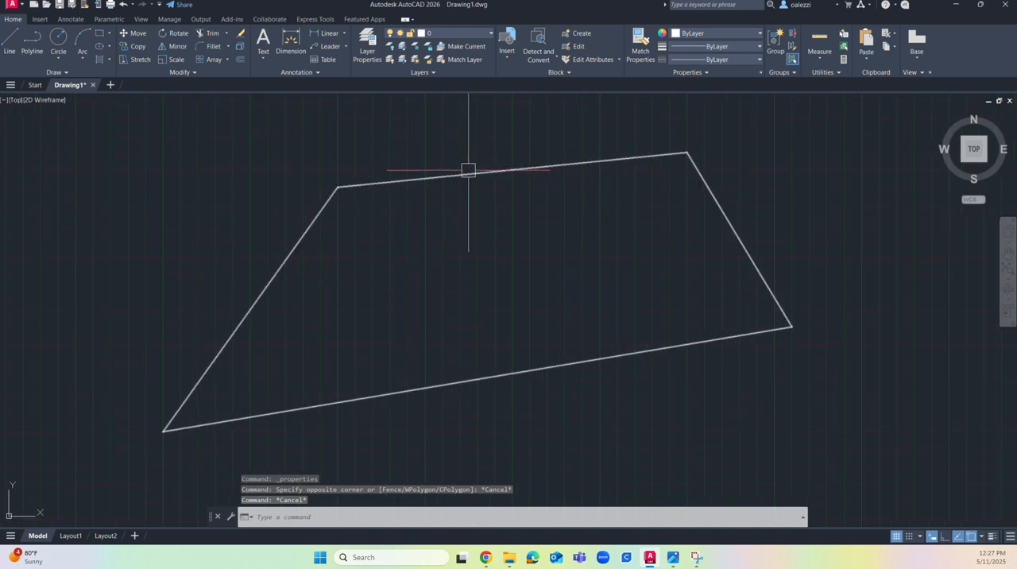
left_click(469, 170)
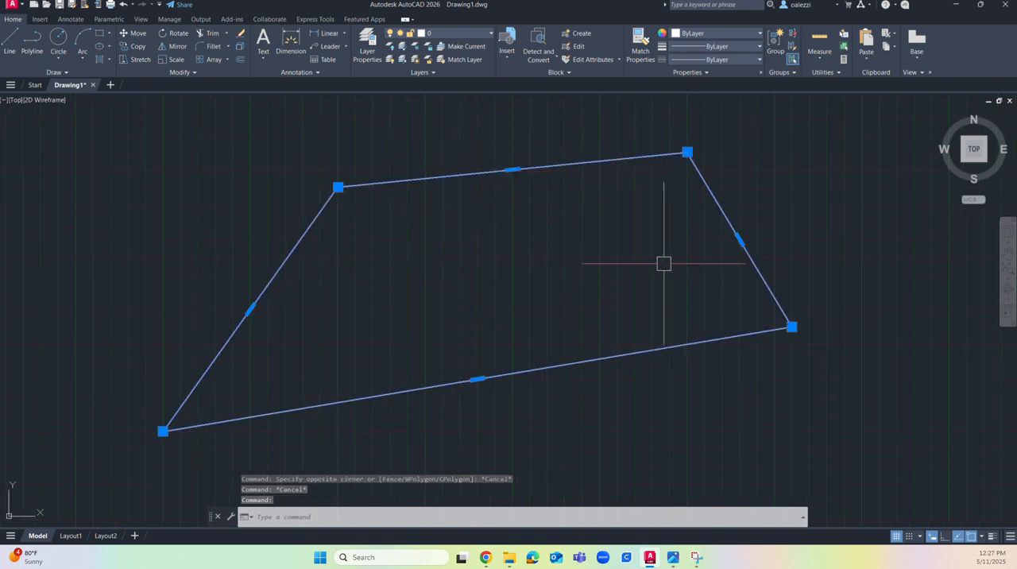
right_click(598, 235)
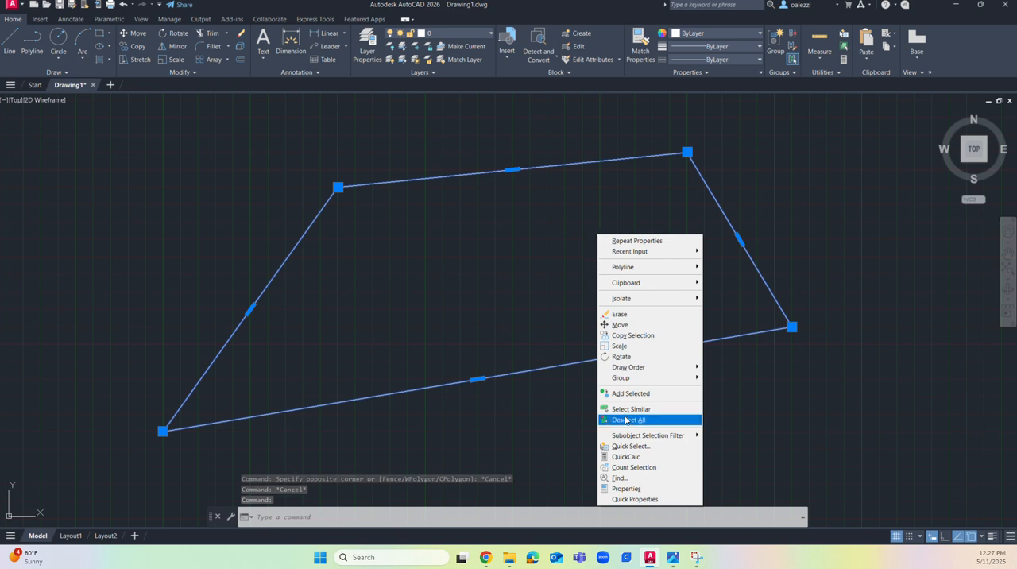
left_click(627, 489)
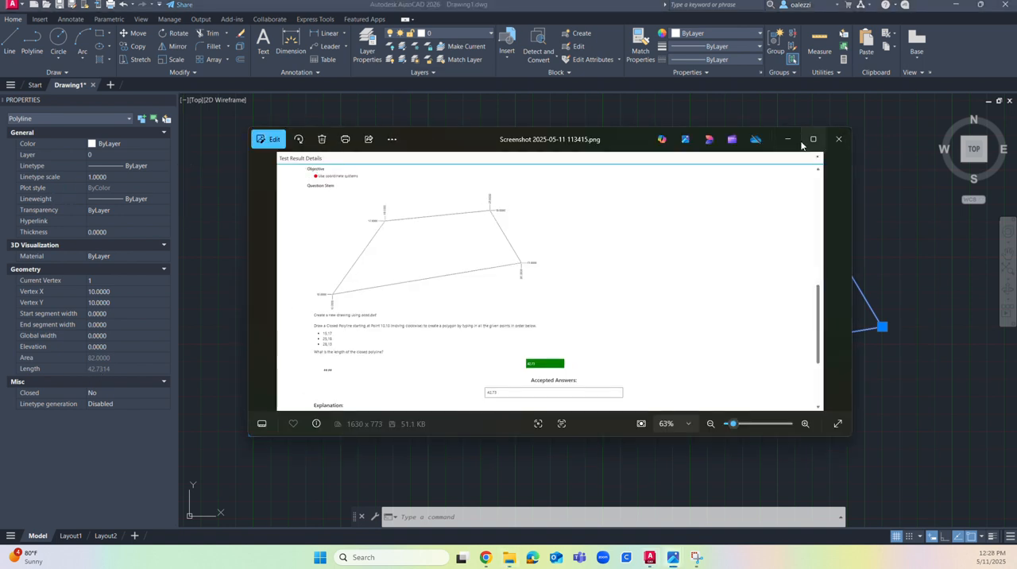
Step: Enlarge the question screenshot in Photos to compare its accepted answer with the polyline's length, and return to the AutoCAD drawing
left_click(808, 140)
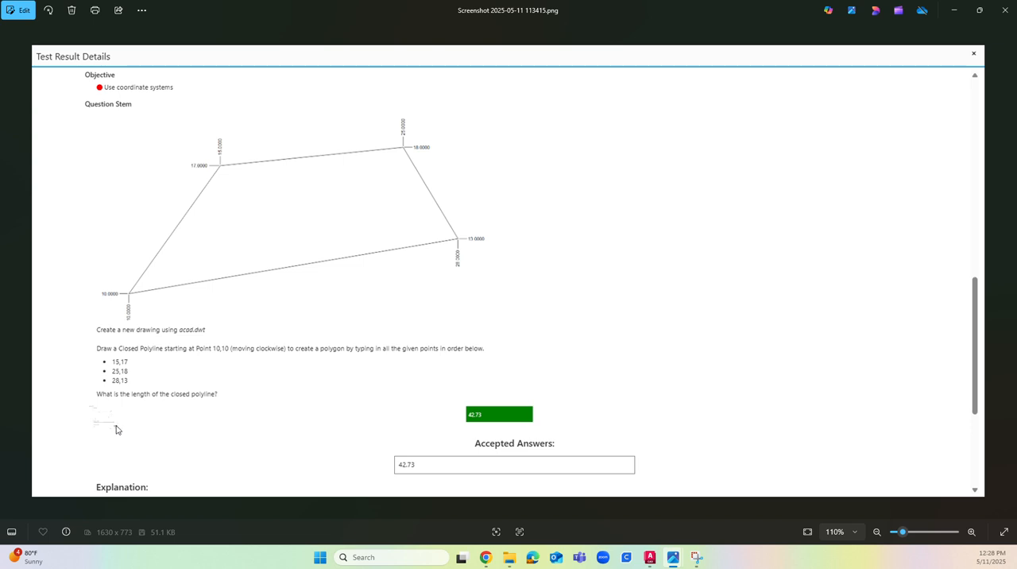
scroll(123, 433, "up", 3)
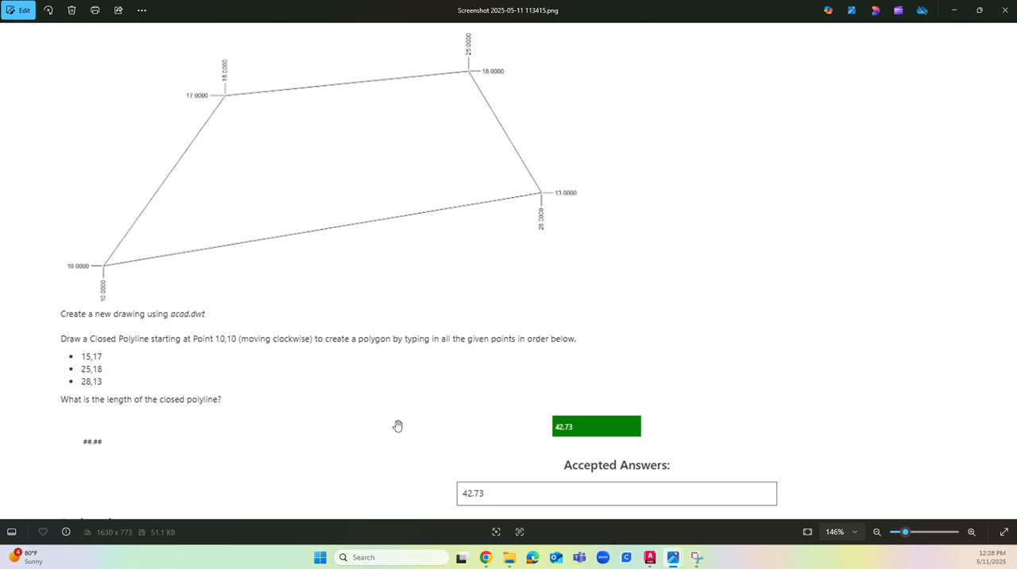
scroll(401, 426, "down", 1)
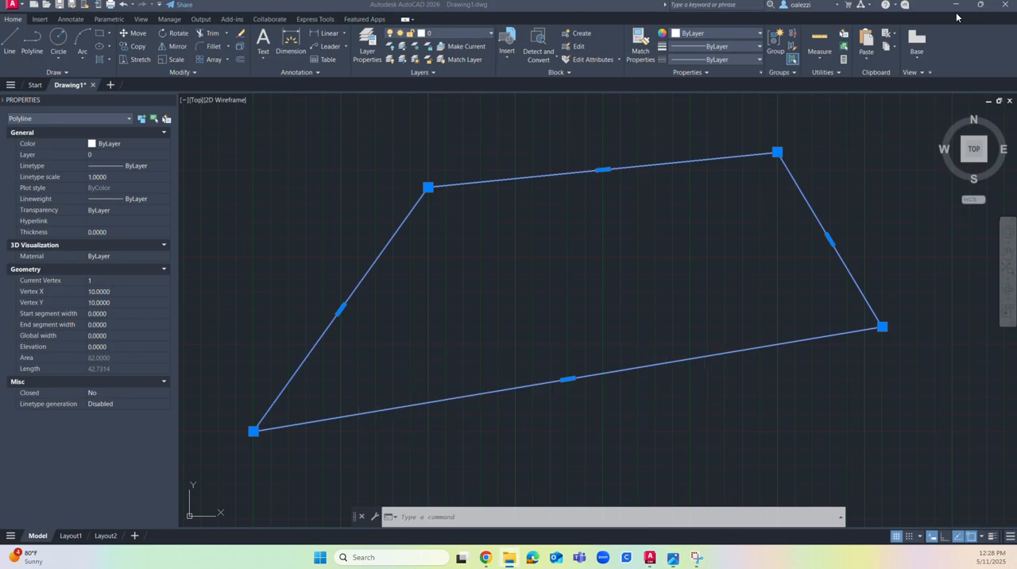
left_click(953, 10)
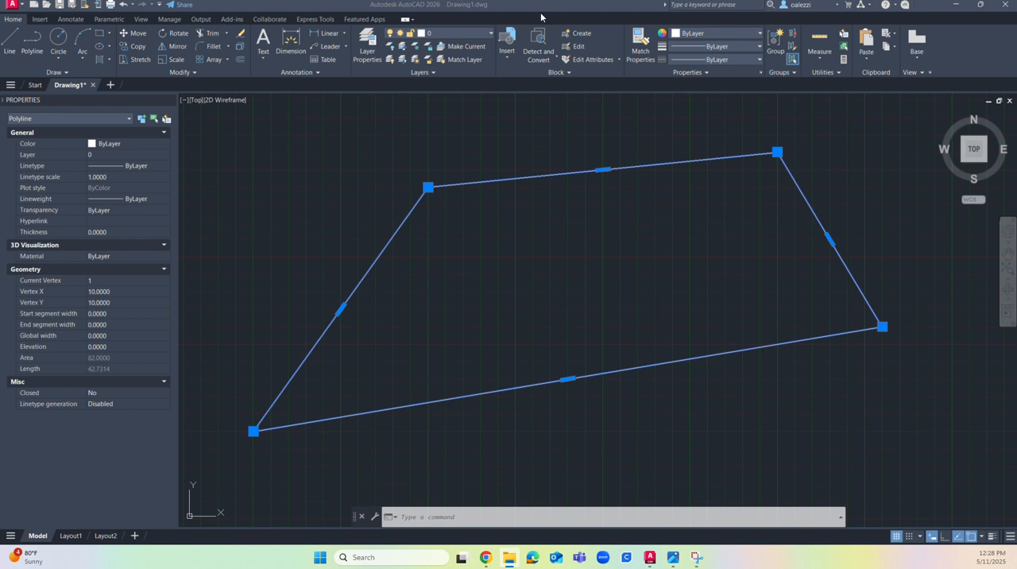